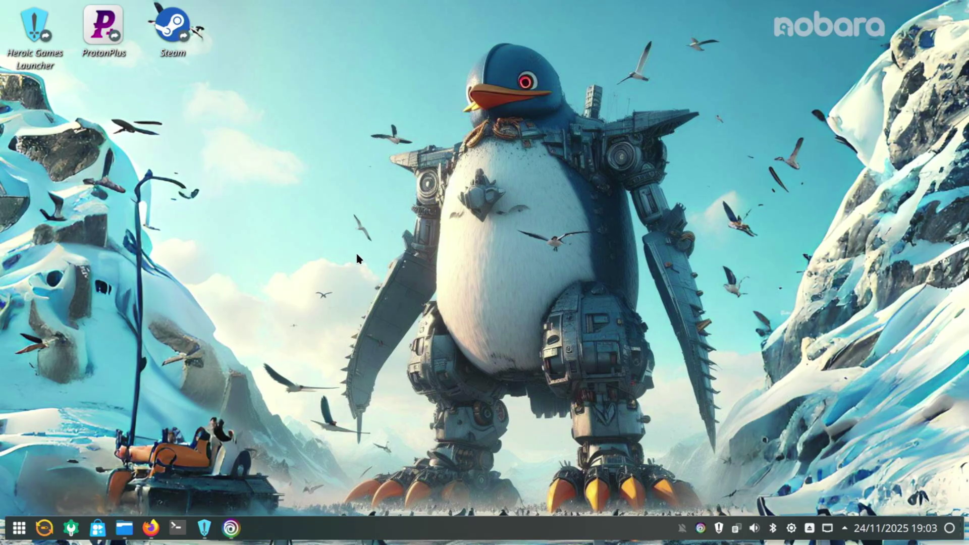
Return to the browser search results, open the official Ubisoft Connect page and download Ubisoft Connect.
left_click(150, 528)
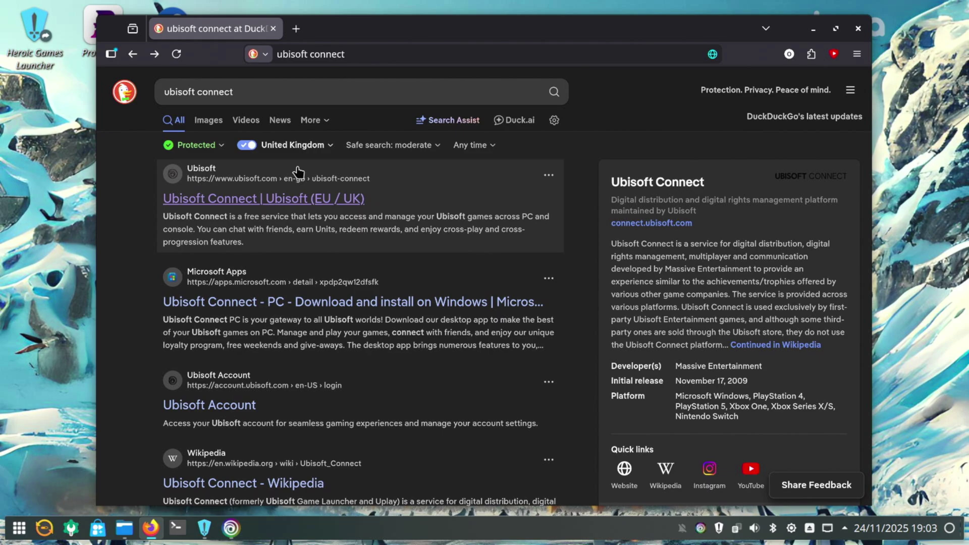
left_click(263, 204)
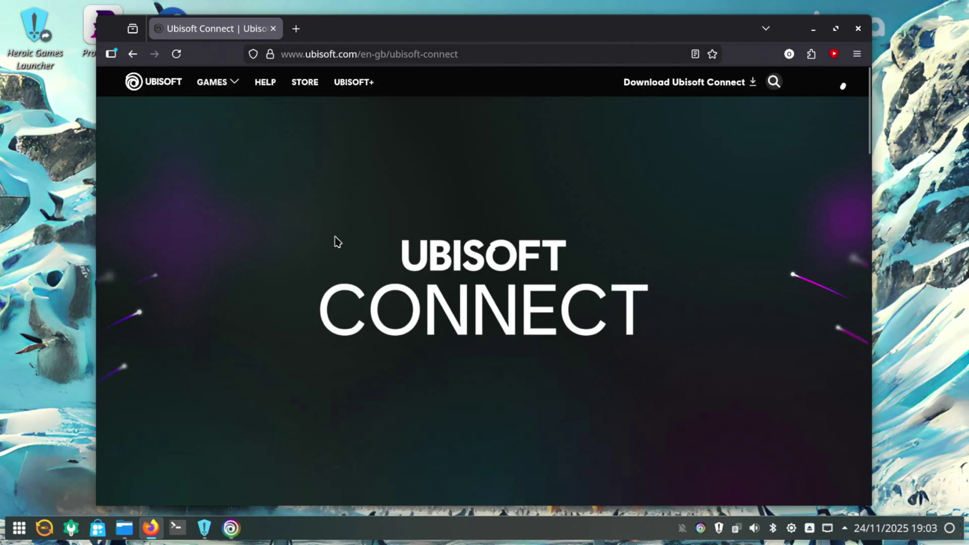
left_click(650, 83)
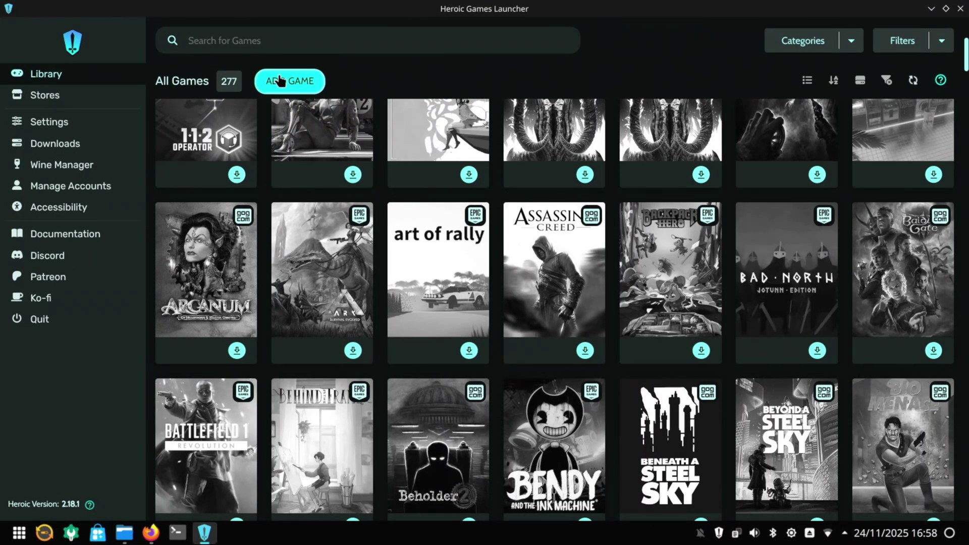
Start a new game entry titled 'Ubisoft Connect' and choose to run an installer first.
left_click(279, 81)
left_click(458, 163)
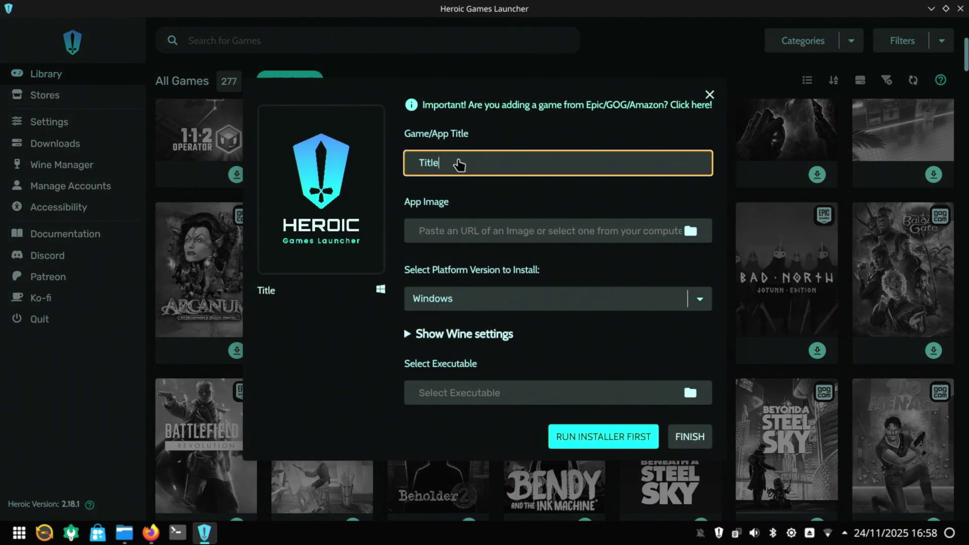
key("BackSpace")
key("BackSpace")
key("BackSpace")
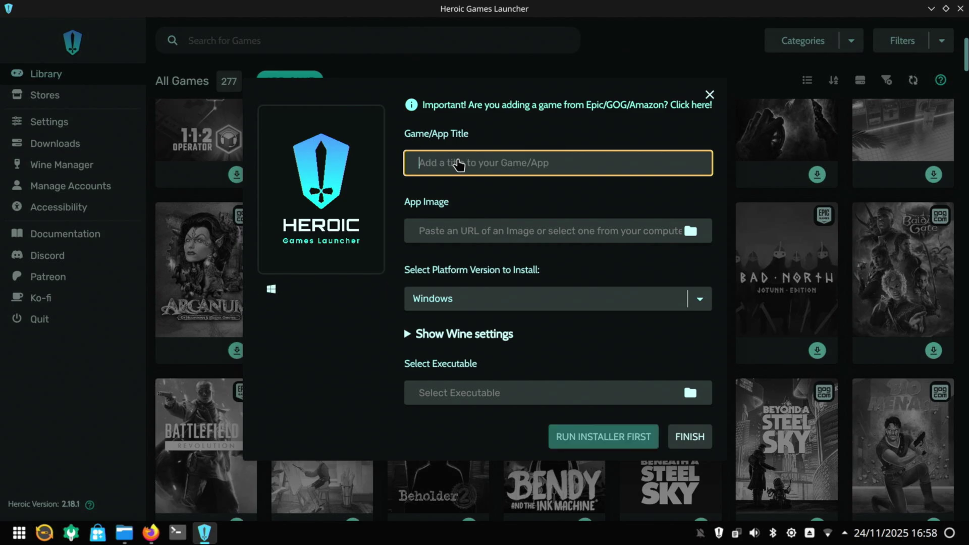
type("Ubisoft")
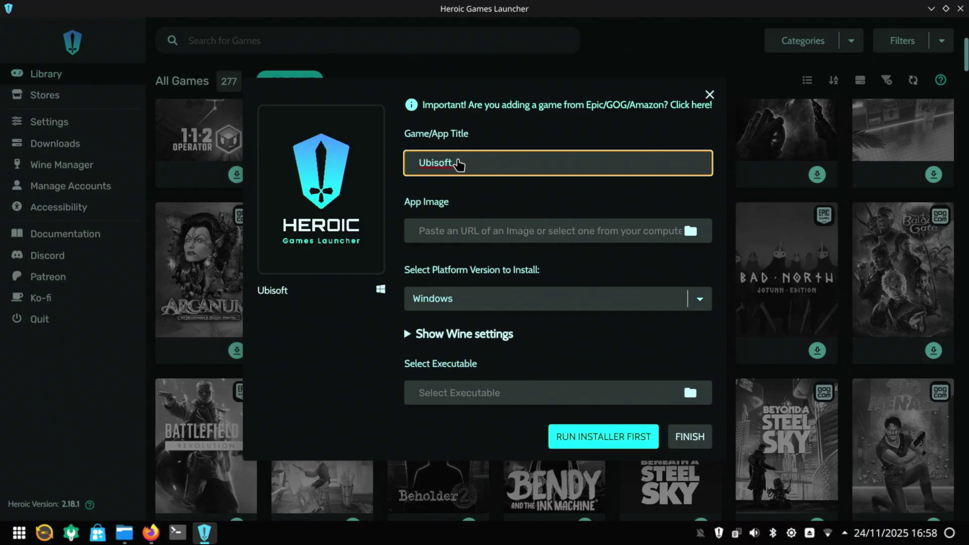
type(" Connect")
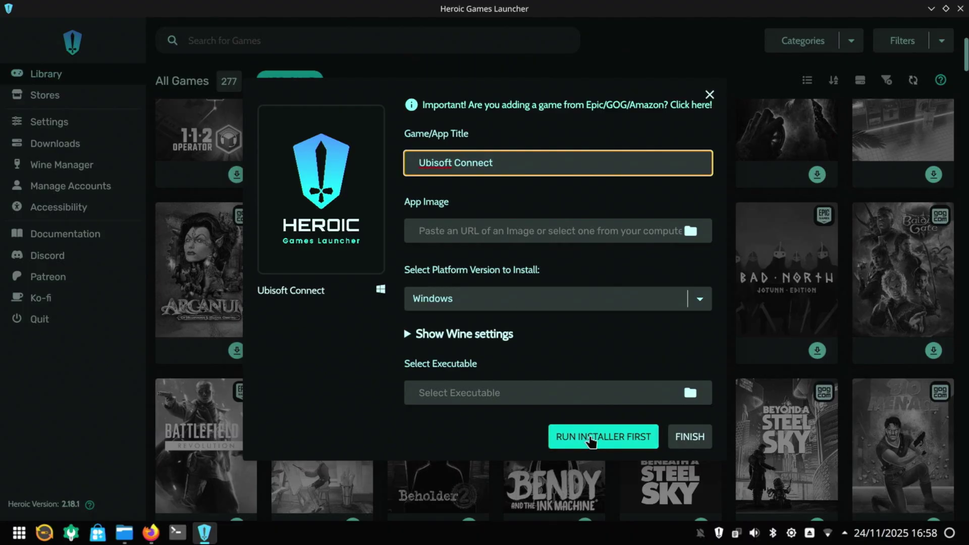
left_click(591, 439)
Select UbisoftConnectInstaller.exe from Downloads and run it for the Ubisoft Connect entry.
left_click(482, 212)
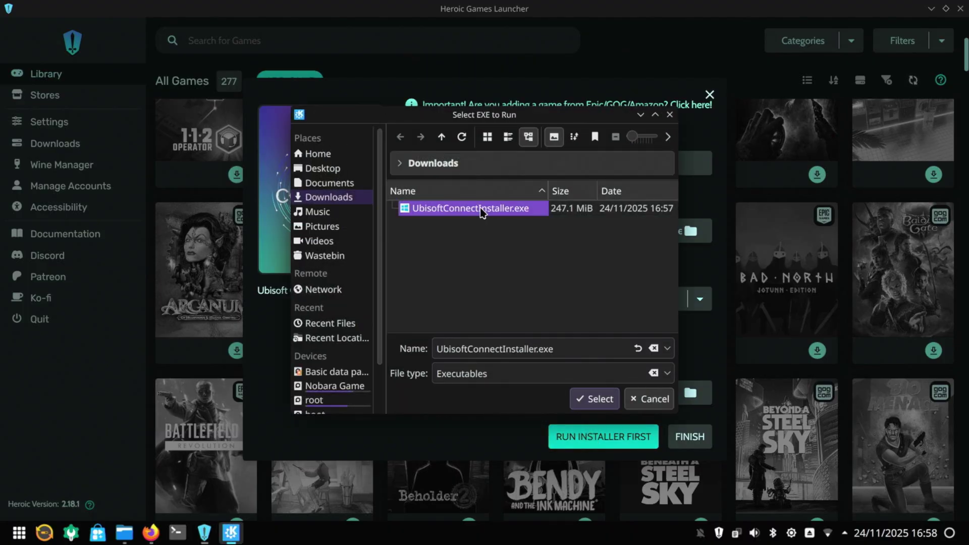
left_click(603, 400)
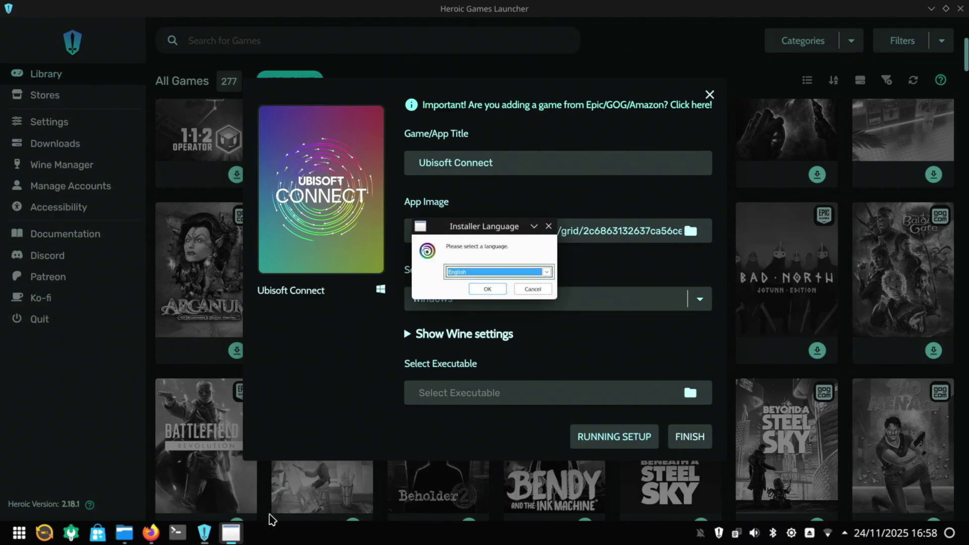
Install Ubisoft Connect in English, accepting the licence and default folder, then finish setup.
left_click(483, 288)
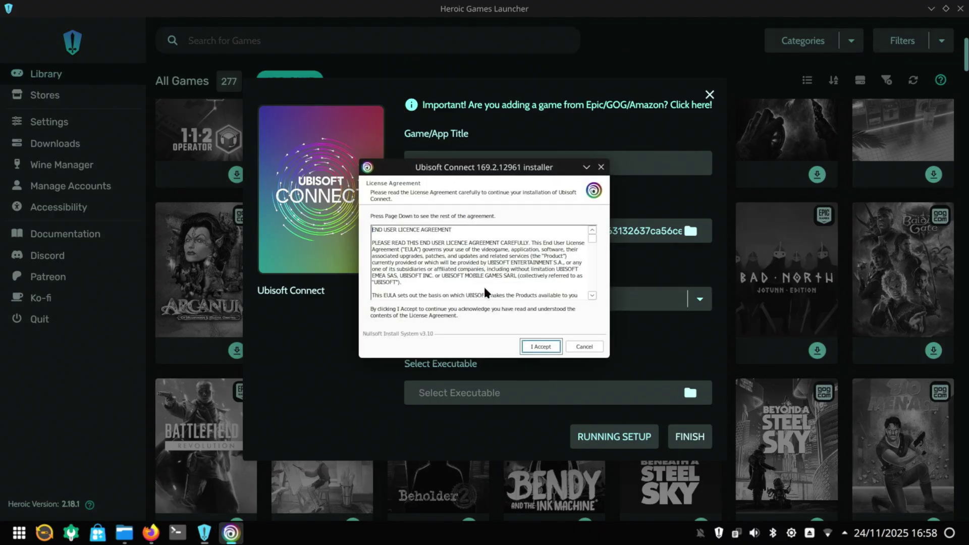
left_click(540, 347)
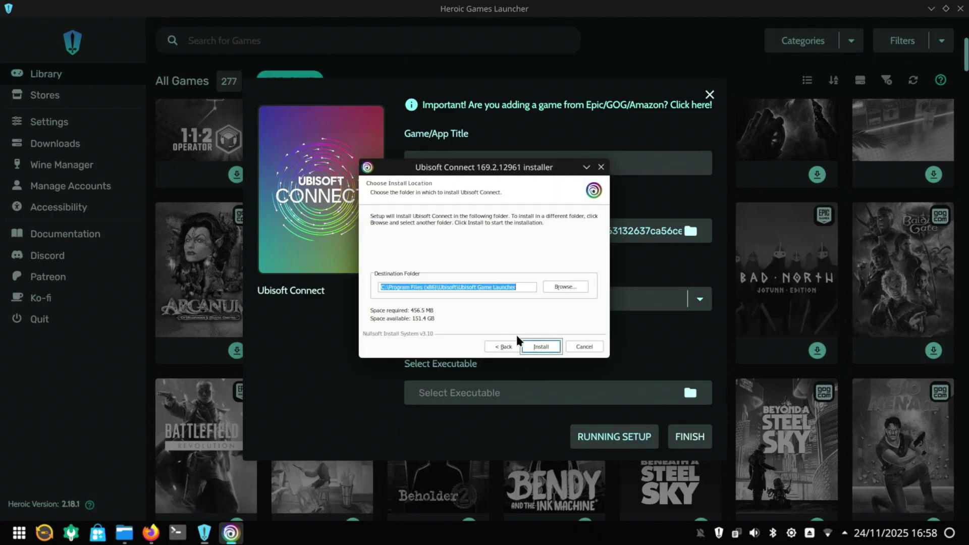
left_click(543, 348)
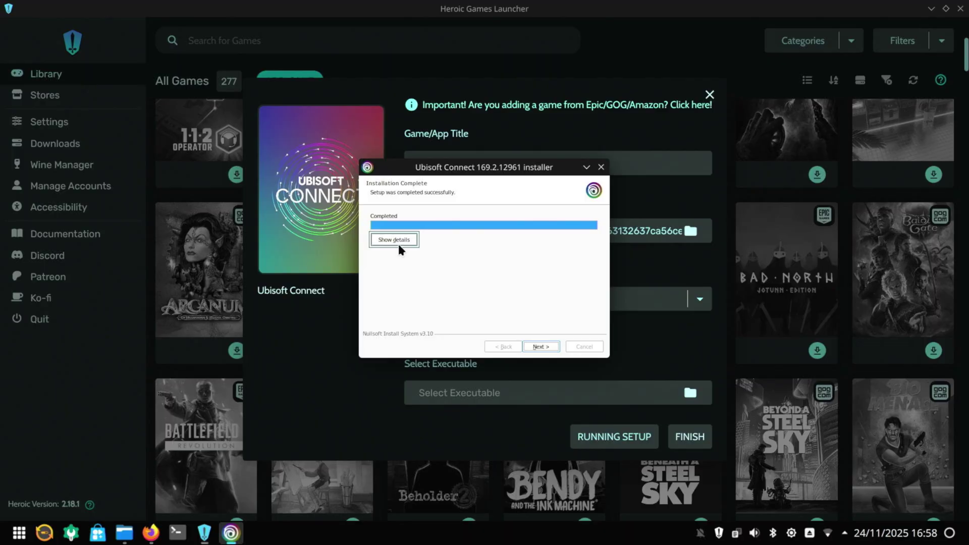
left_click(541, 347)
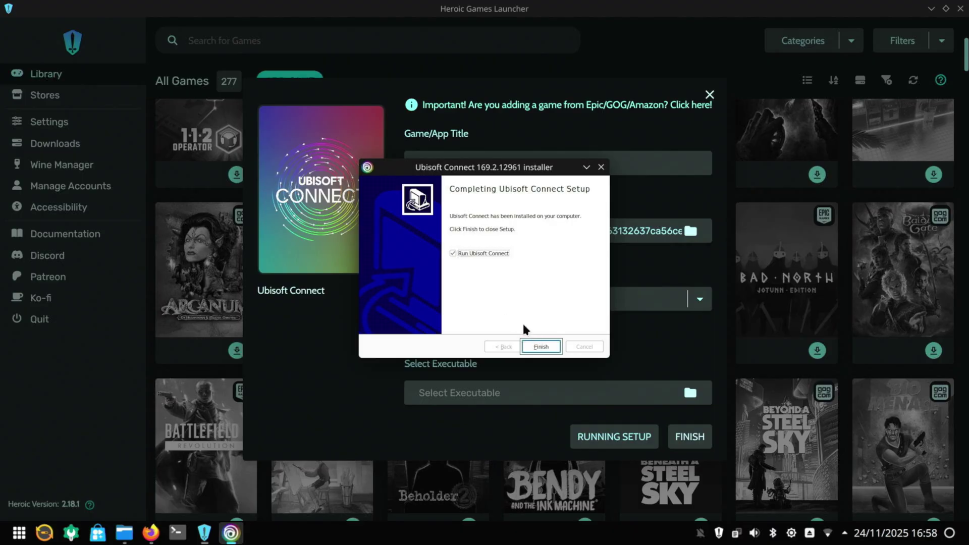
left_click(542, 347)
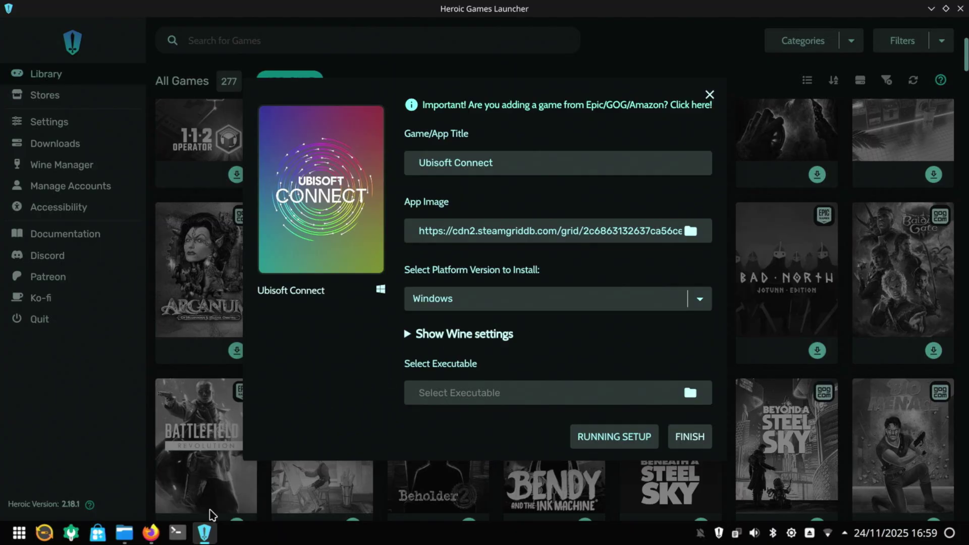
Bring the launcher forward and close the 'Log in to Ubisoft' window.
left_click(199, 536)
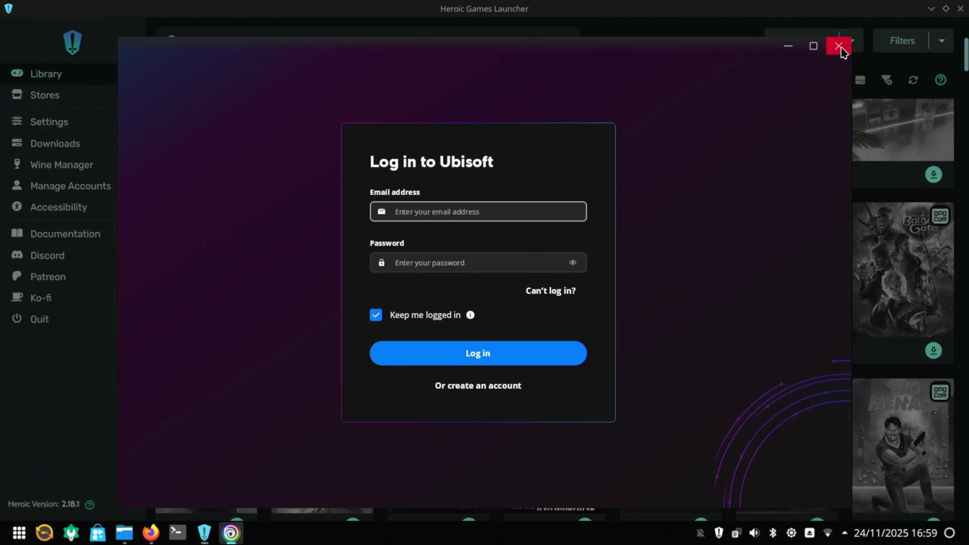
left_click(839, 46)
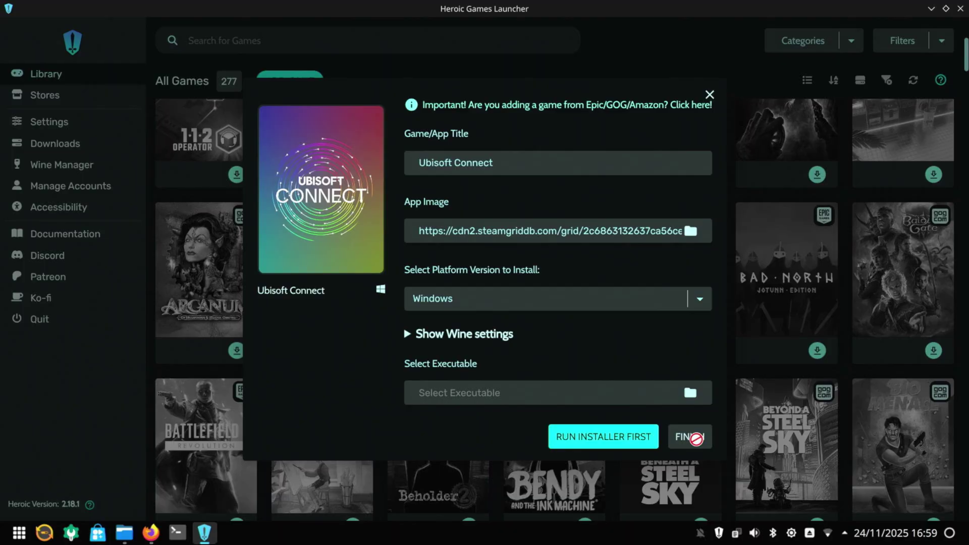
Browse the prefix's drive_c, Program Files (x86) and Ubisoft folders into Ubisoft Game Launcher.
left_click(690, 393)
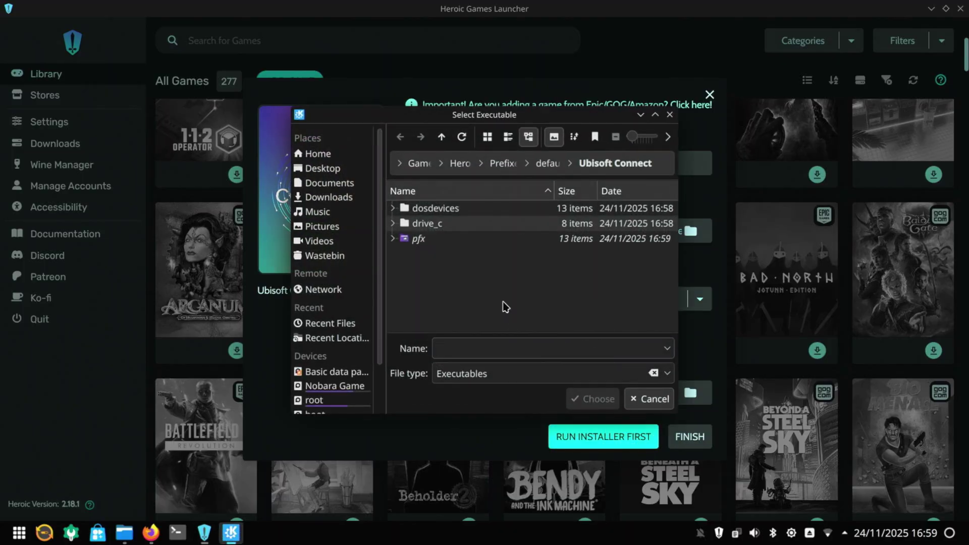
double_click(417, 224)
left_click(449, 301)
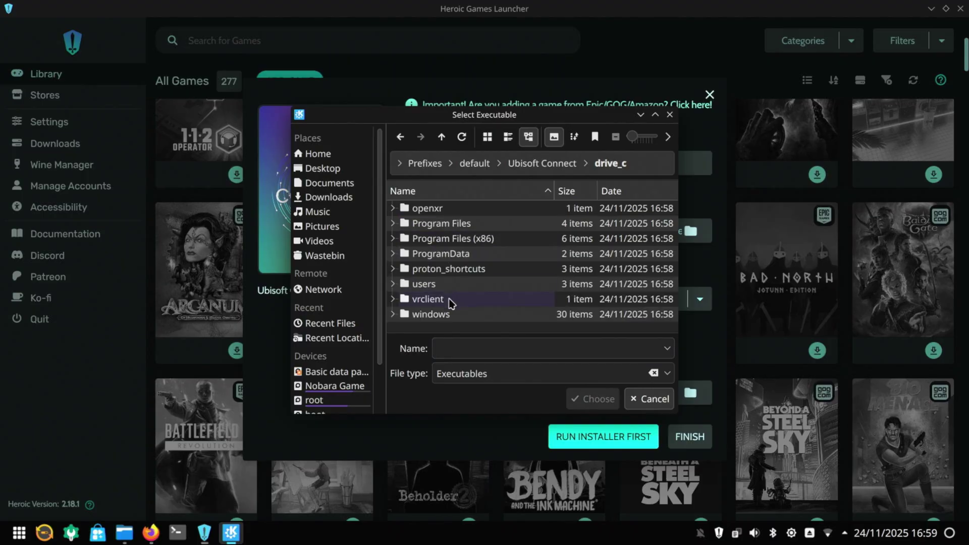
double_click(454, 238)
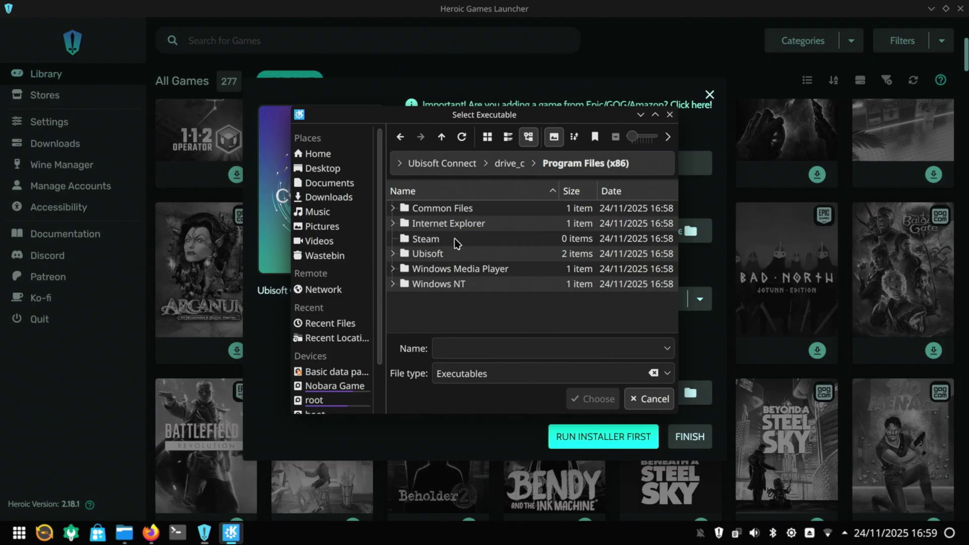
left_click(451, 254)
left_click(392, 254)
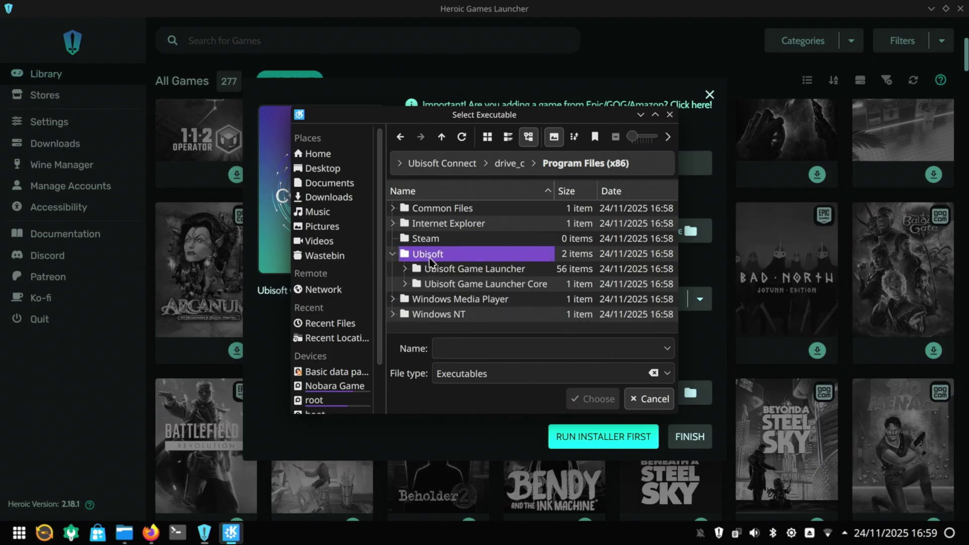
double_click(468, 269)
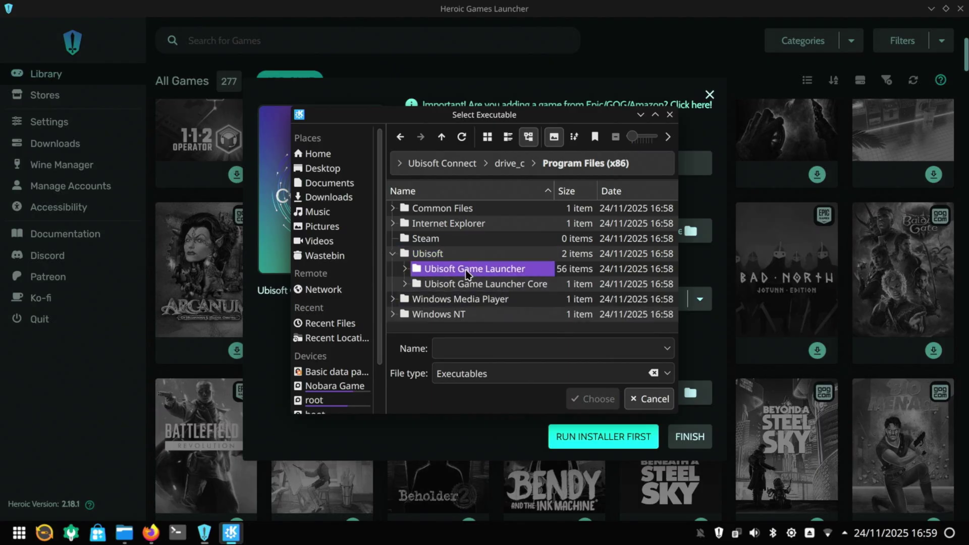
Set UbisoftConnect.exe as the executable and finish adding the entry to the library.
scroll(469, 280, "down", 3)
scroll(468, 281, "up", 3)
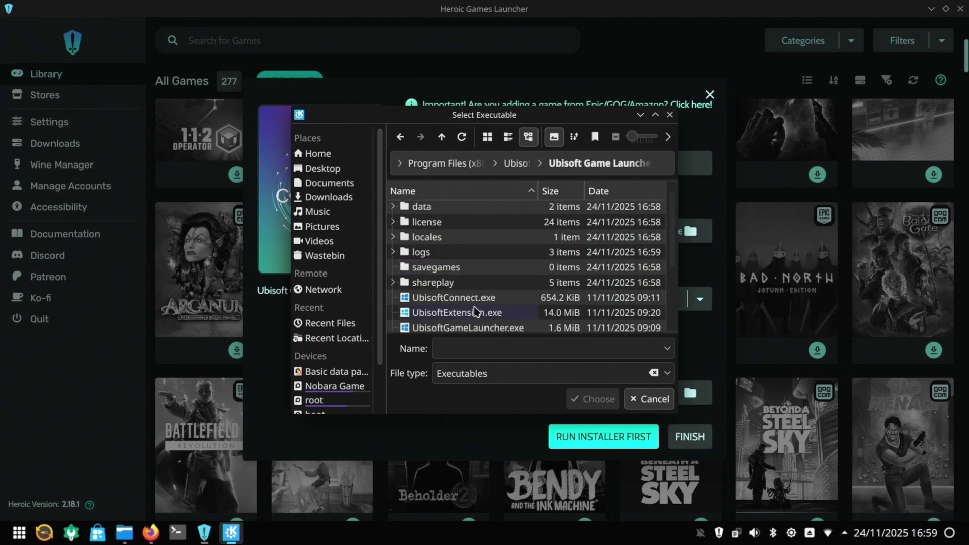
left_click(470, 298)
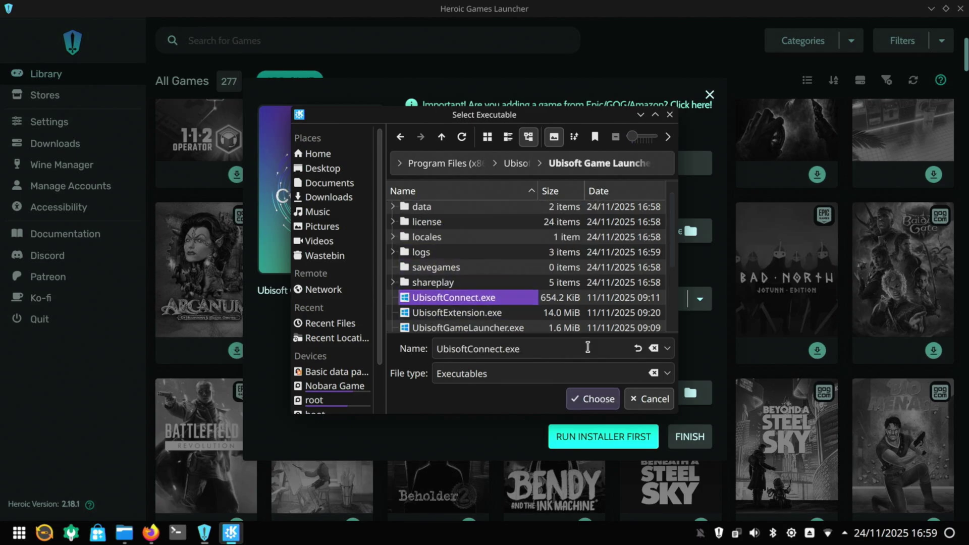
left_click(596, 404)
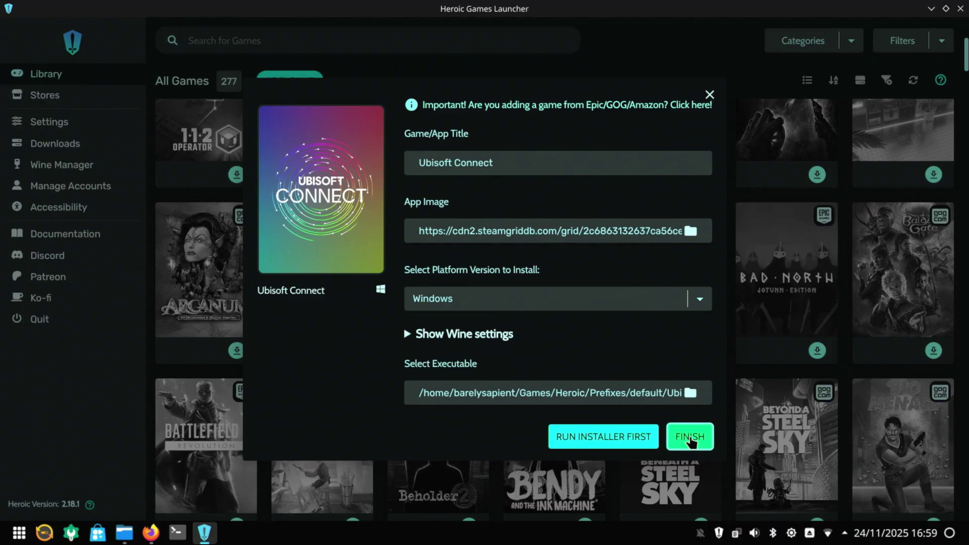
left_click(690, 439)
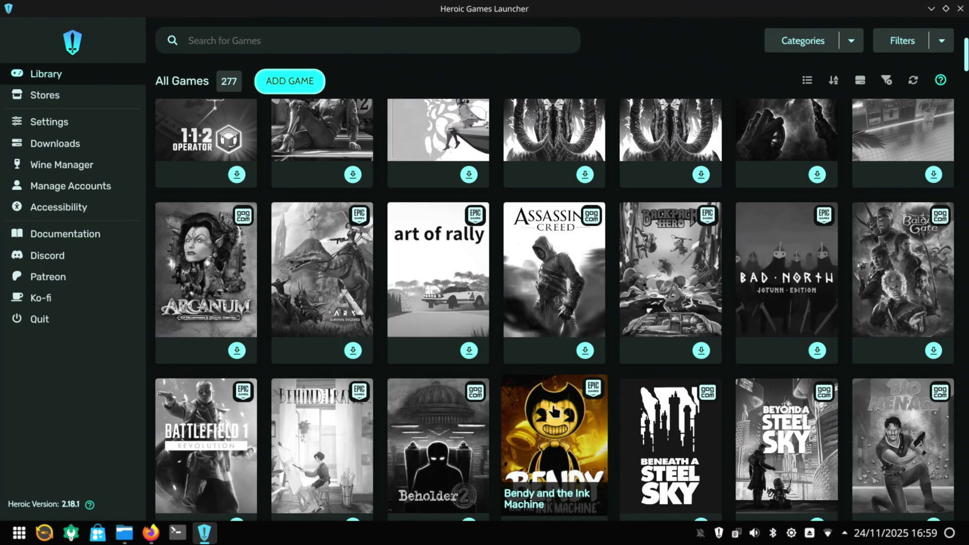
Search the library for 'Ub' and open the Ubisoft Connect (sideload) page.
scroll(555, 384, "up", 3)
scroll(392, 206, "up", 3)
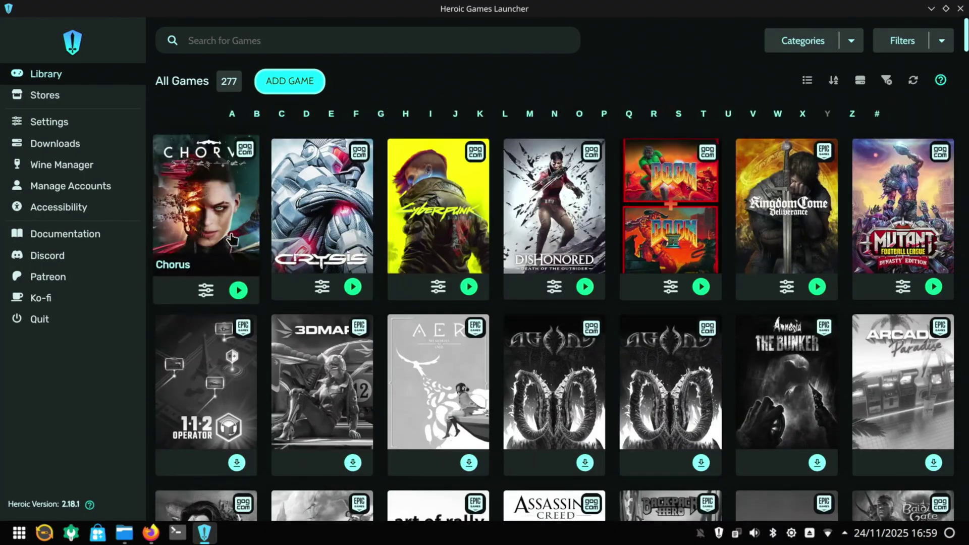
left_click(198, 37)
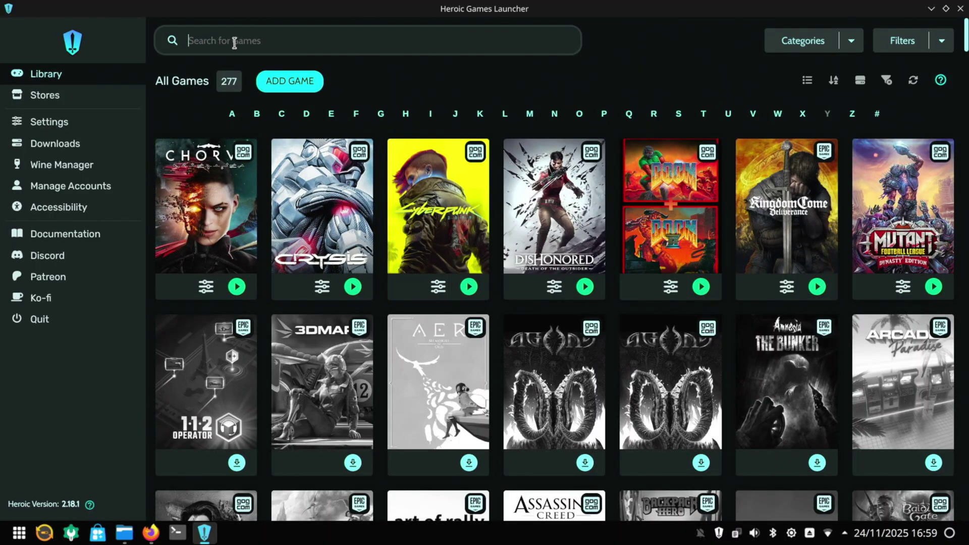
type("Ub")
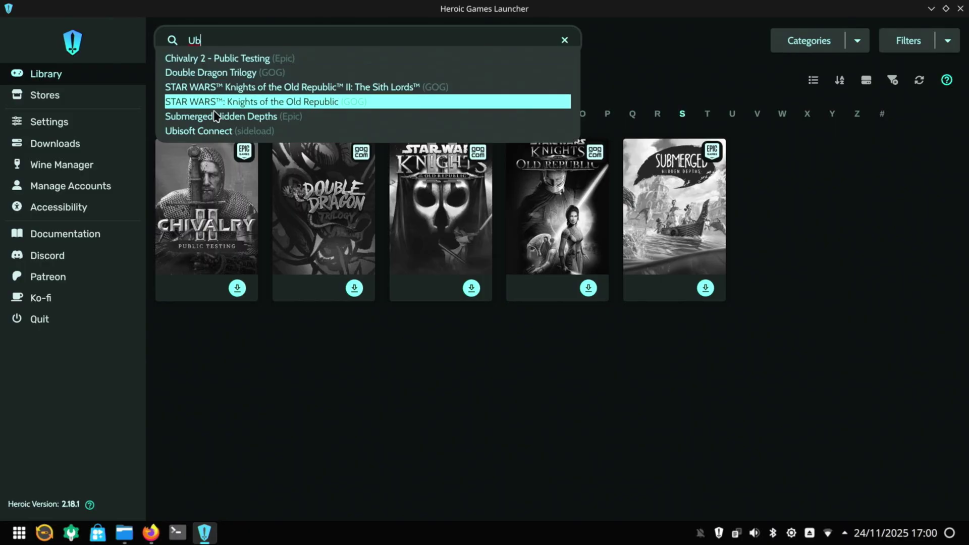
left_click(217, 132)
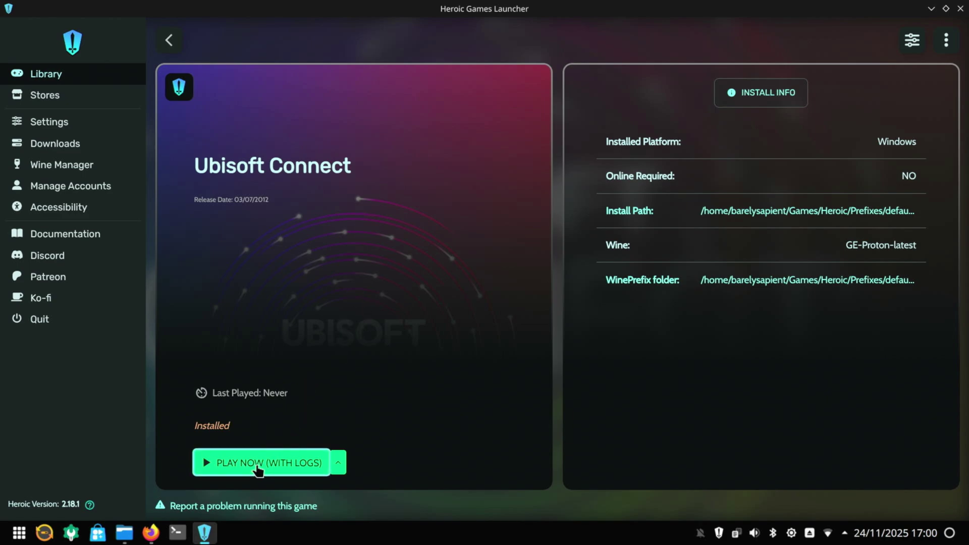
Launch Ubisoft Connect with logs and focus the e-mail field on its login screen.
left_click(258, 469)
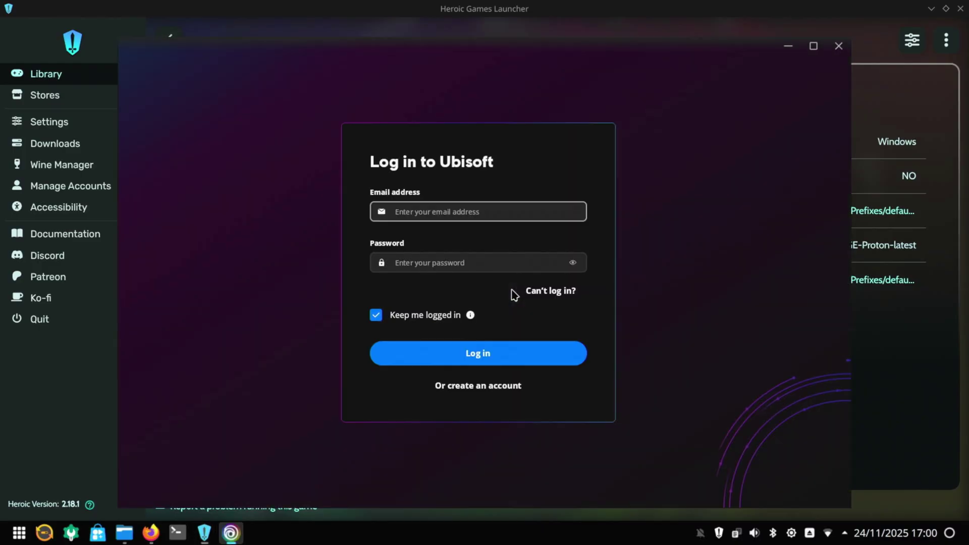
left_click(437, 207)
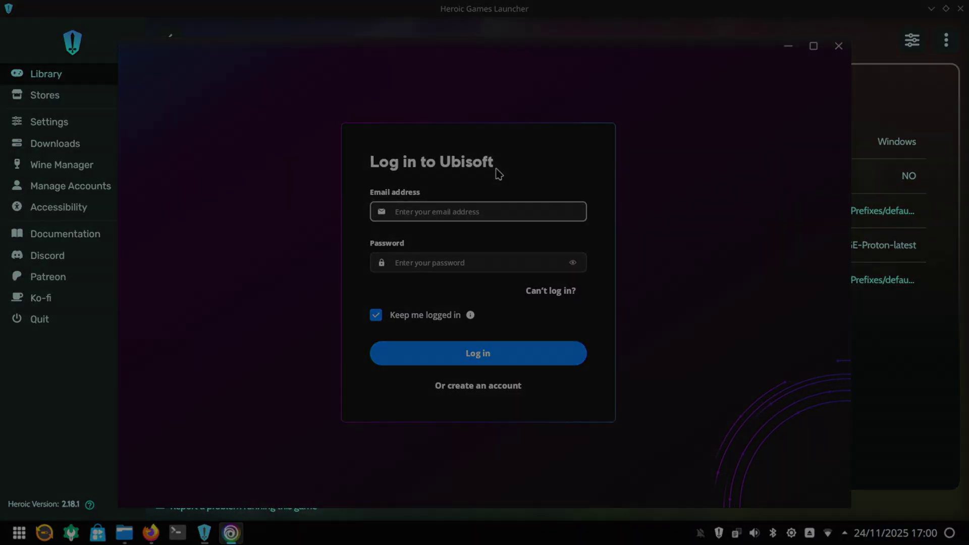
scroll(412, 348, "down", 2)
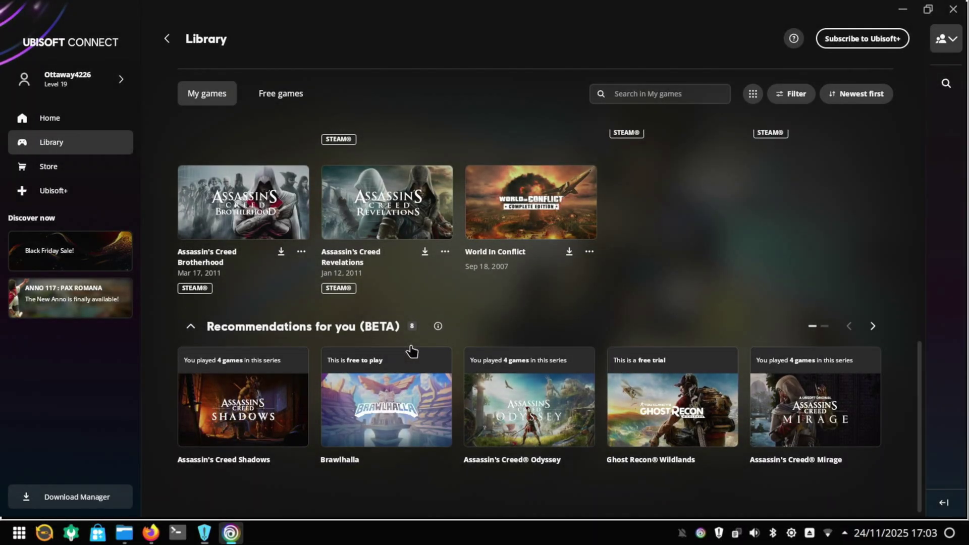
scroll(412, 348, "up", 8)
scroll(413, 351, "up", 1)
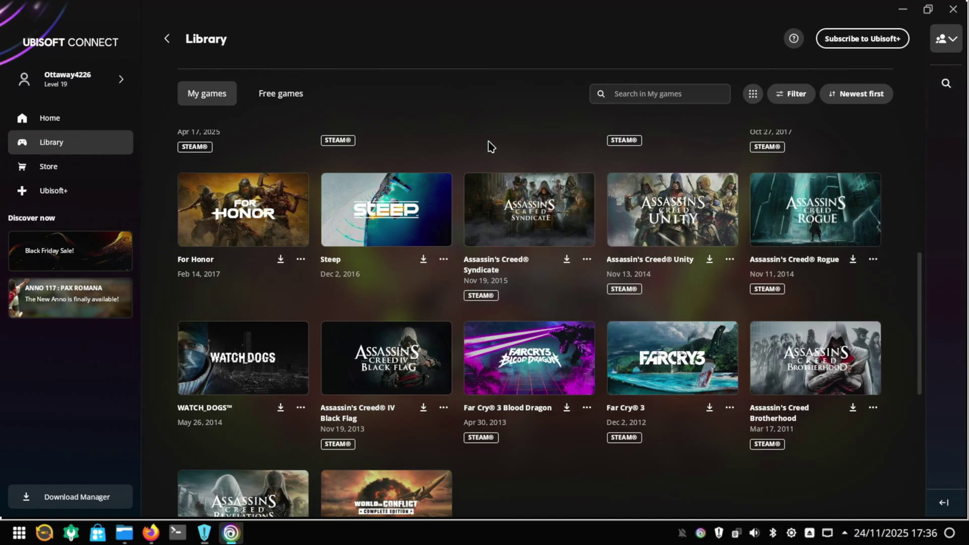
Download WATCH_DOGS in English without a desktop shortcut and begin its installation.
left_click(263, 358)
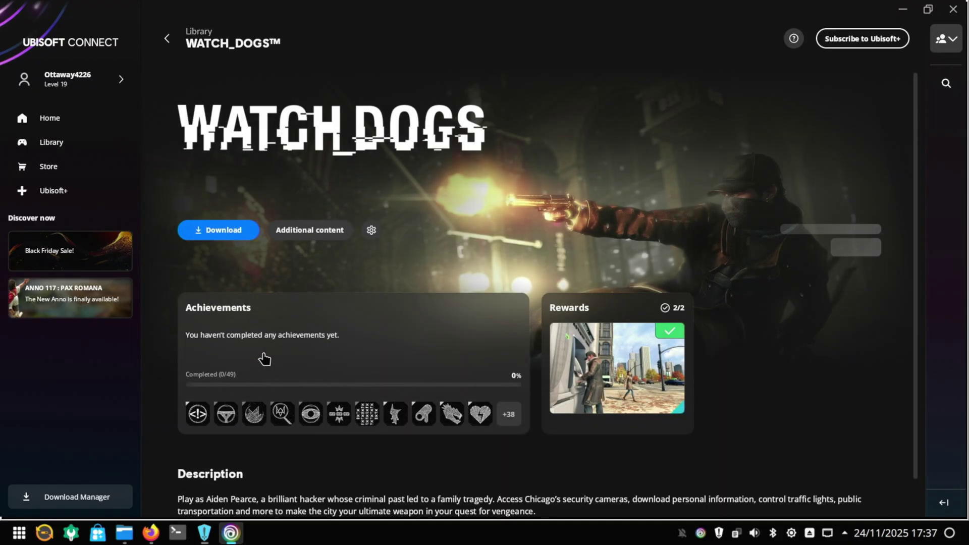
left_click(216, 233)
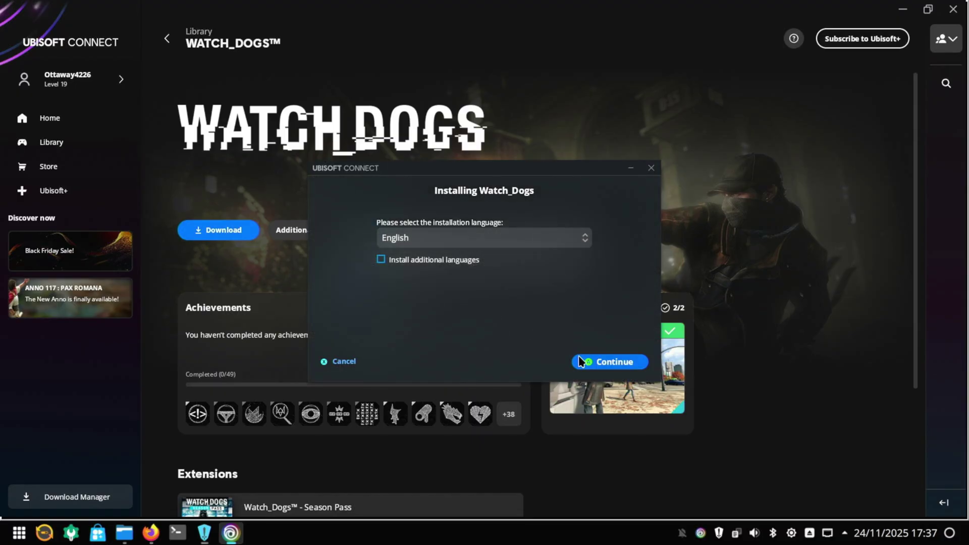
left_click(613, 366)
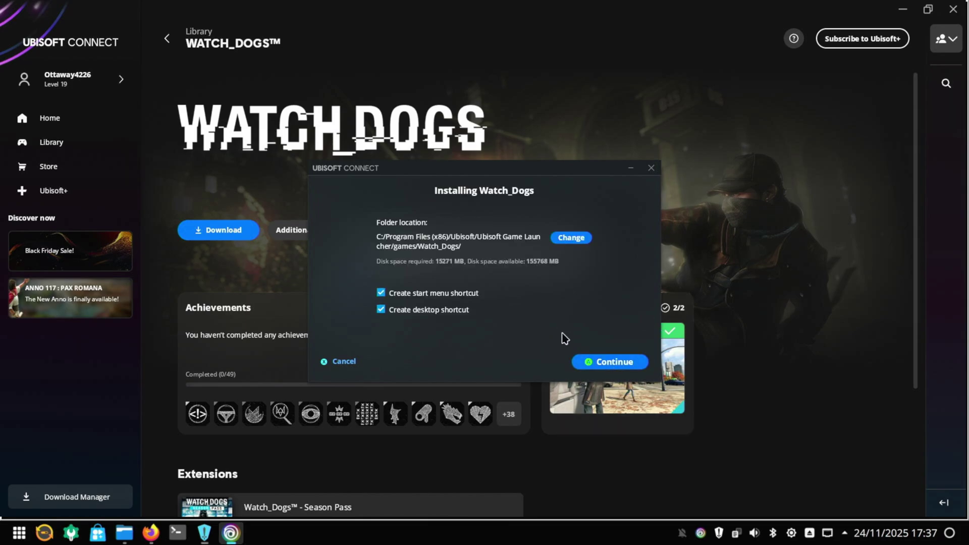
left_click(417, 312)
left_click(590, 371)
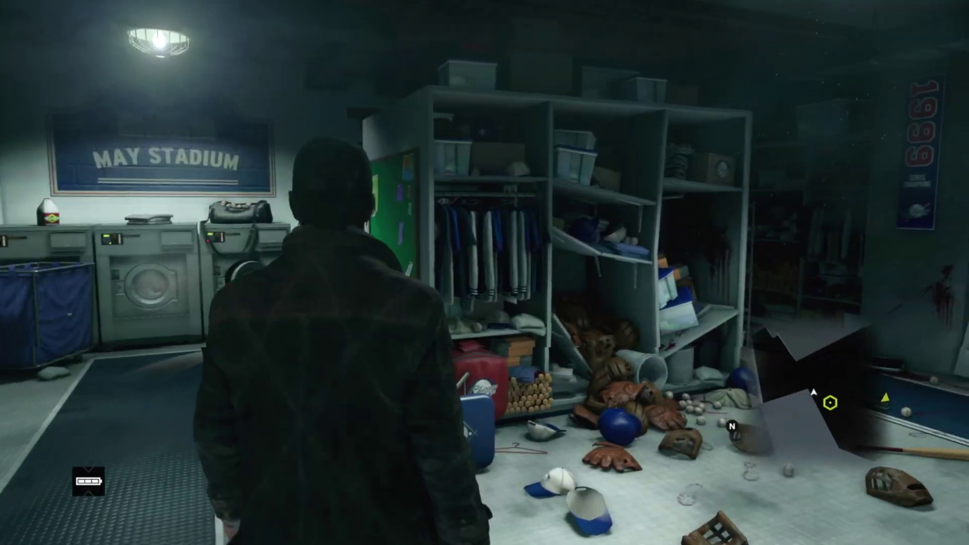
Walk through the corridor to the shelves and take the 206 cash from the paper bag.
key("w")
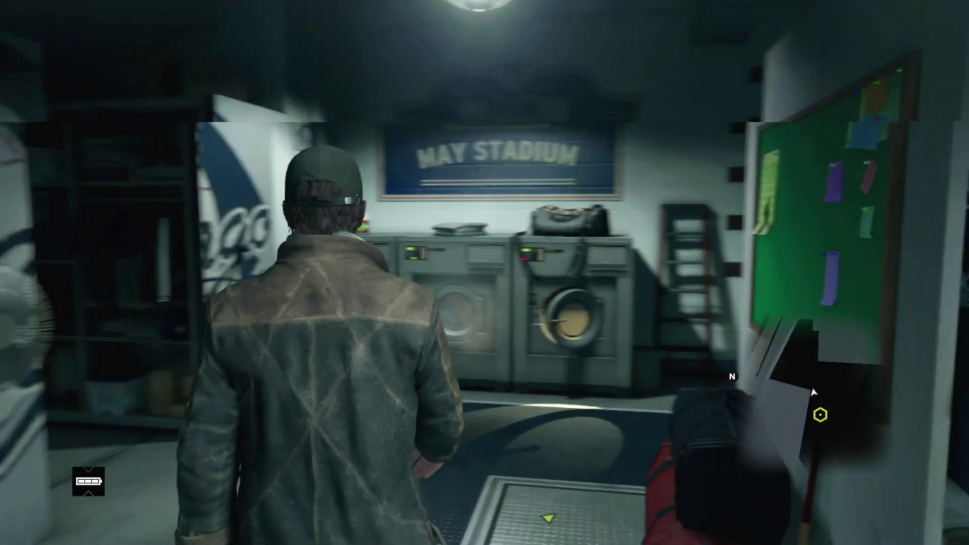
key("w")
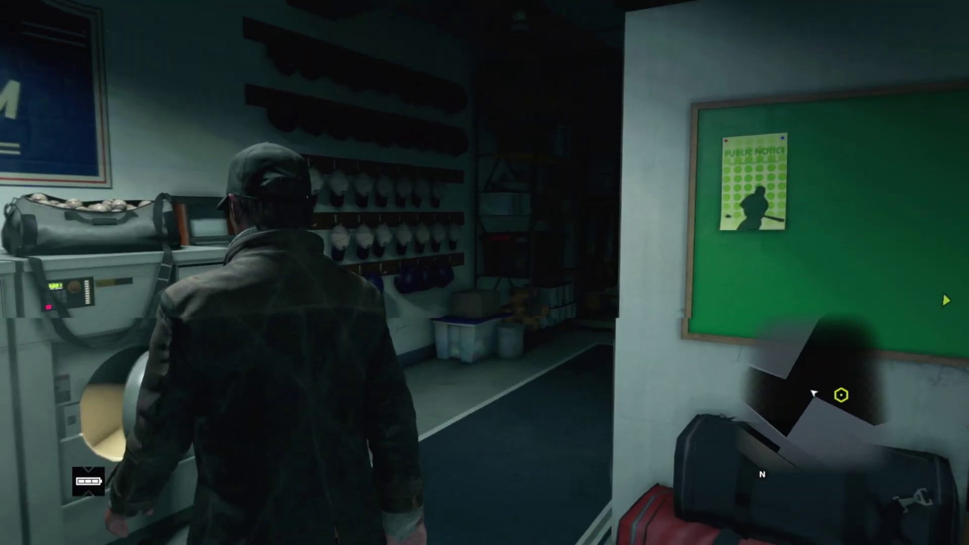
key("w")
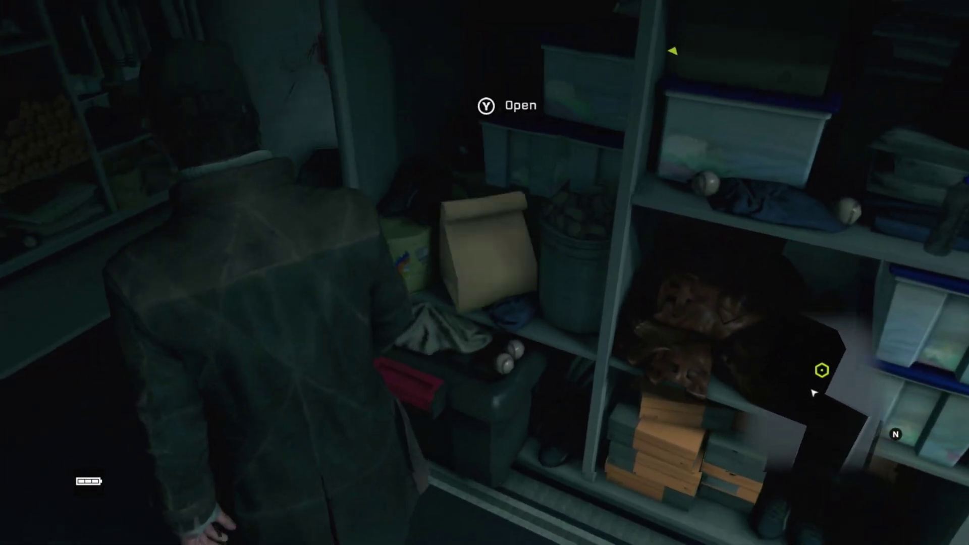
key("f")
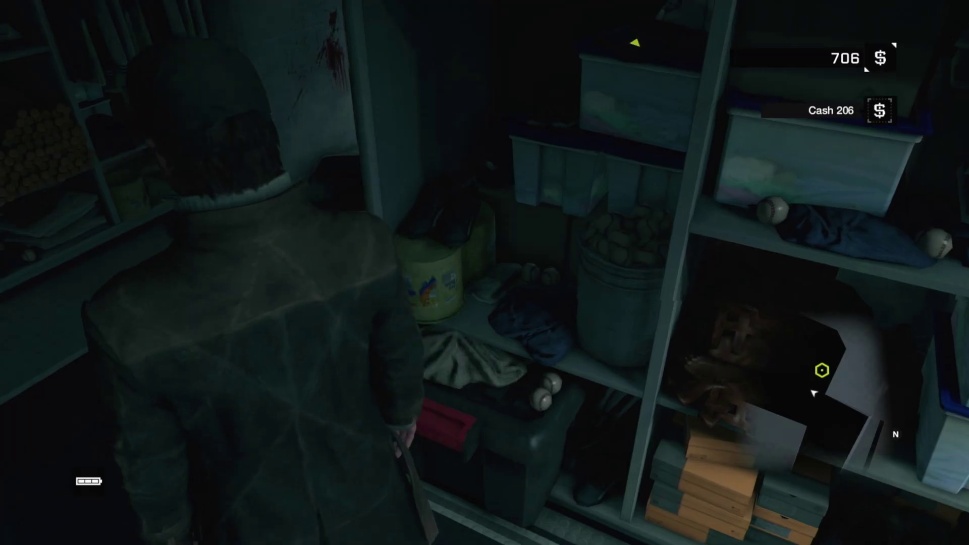
key("w")
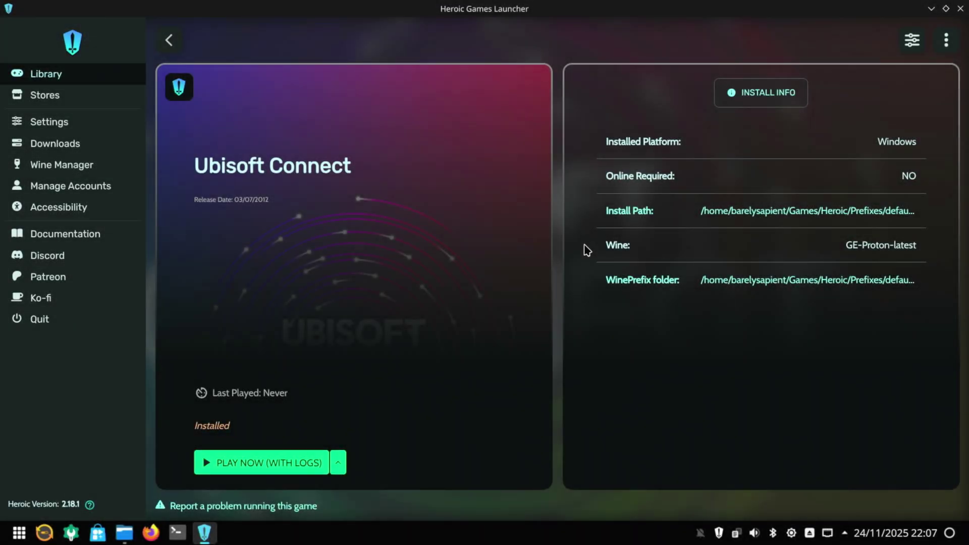
Open Ubisoft Connect's settings and list the available Wine versions, currently GE-Proton-latest.
left_click(906, 50)
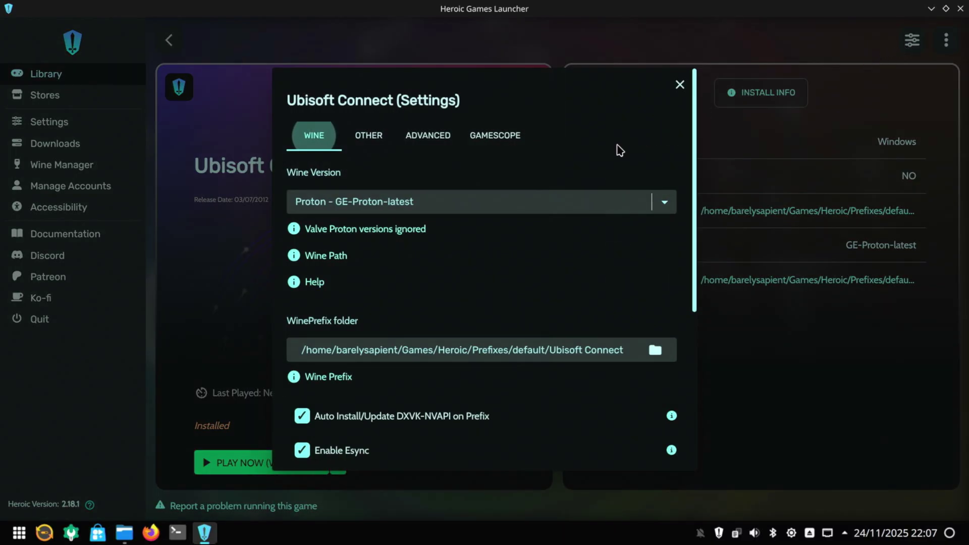
left_click(489, 202)
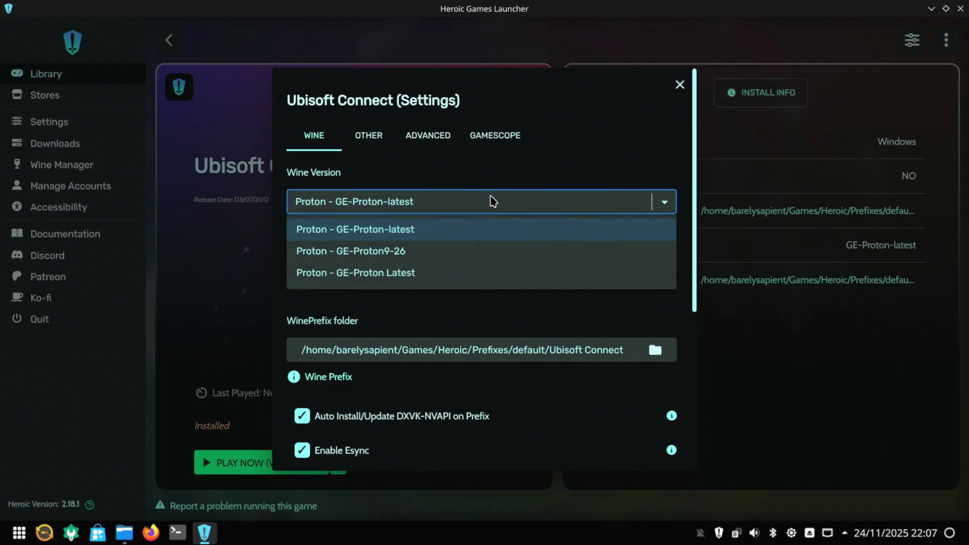